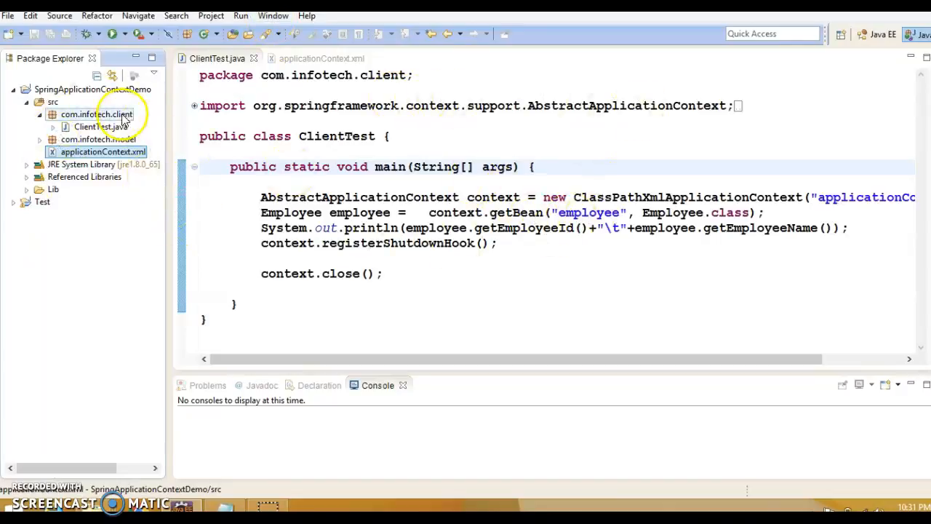
# Step: Expand the SpringApplicationContextDemo project's Referenced Libraries and select spring-context-4.2.6.RELEASE.jar
pyautogui.click(92, 89)
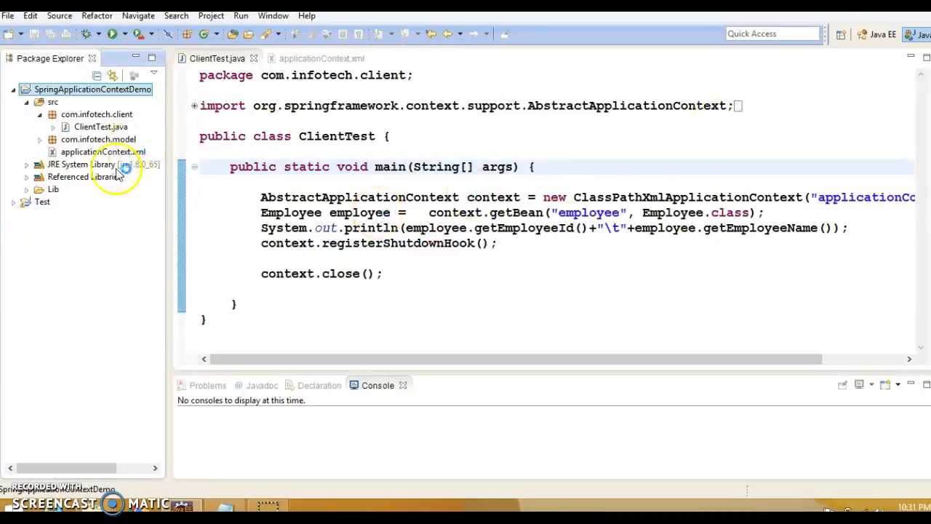
pyautogui.click(28, 176)
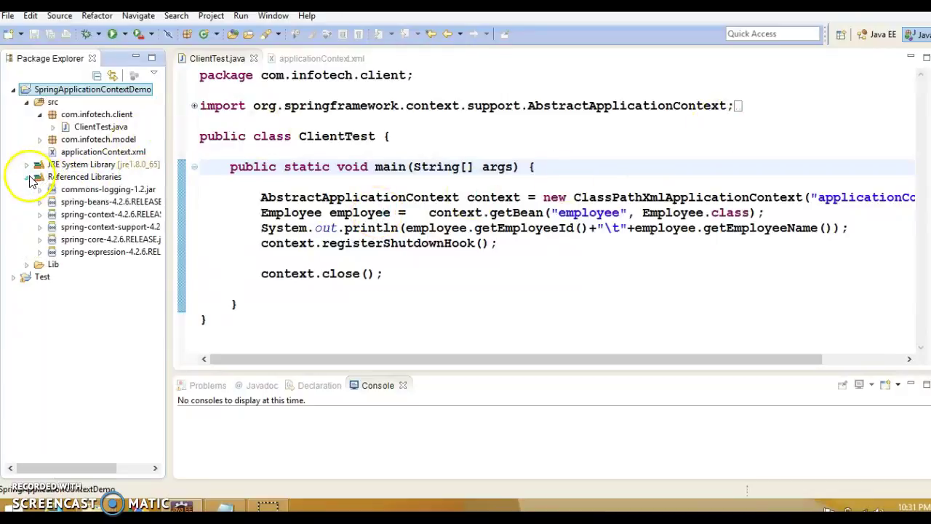
pyautogui.click(109, 214)
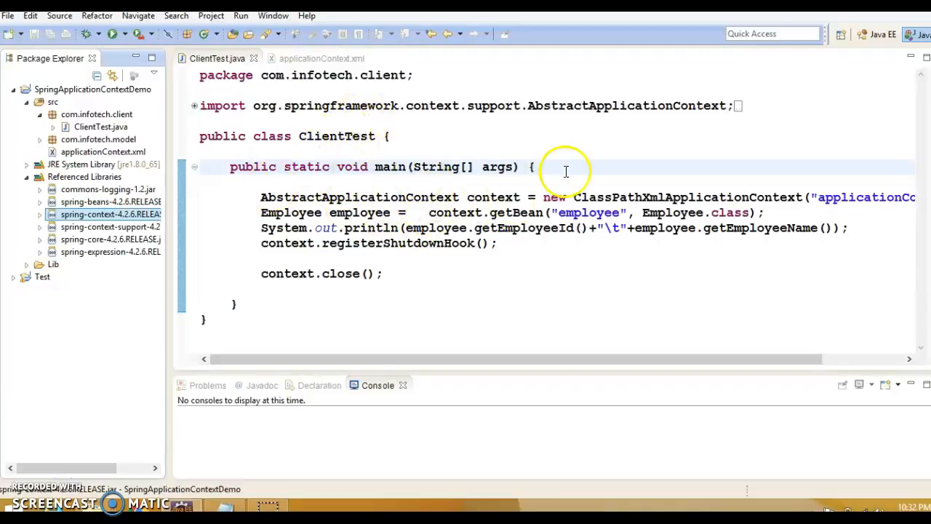
# Step: Review ClientTest.java, highlighting ClassPathXmlApplicationContext, the employee bean name and applicationContext.xml
pyautogui.click(537, 166)
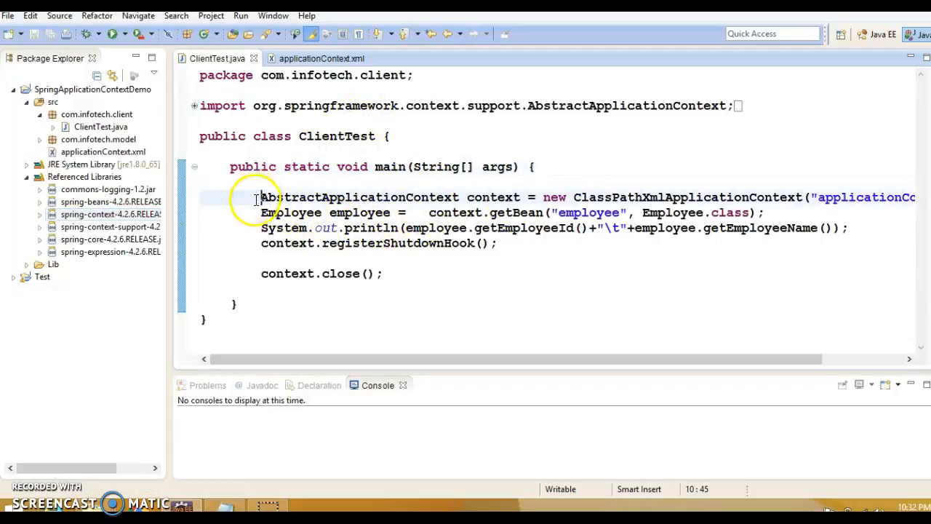
pyautogui.moveTo(261, 197); pyautogui.dragTo(265, 222)
pyautogui.click(621, 197)
pyautogui.doubleClick(621, 196)
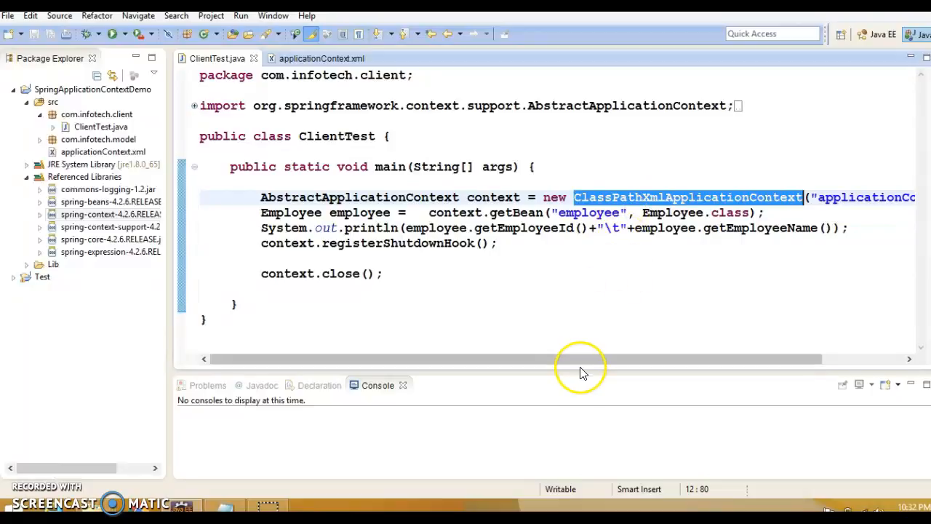
pyautogui.moveTo(577, 358); pyautogui.dragTo(611, 359)
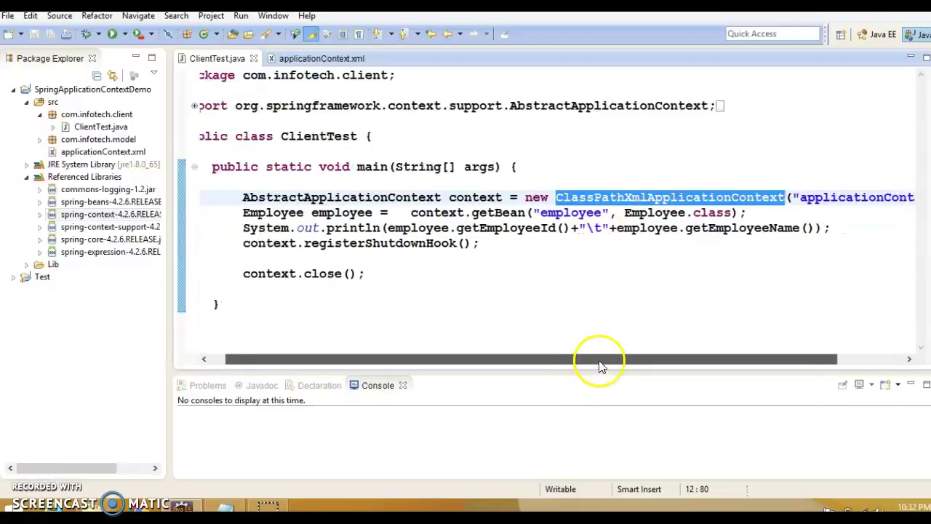
pyautogui.doubleClick(548, 212)
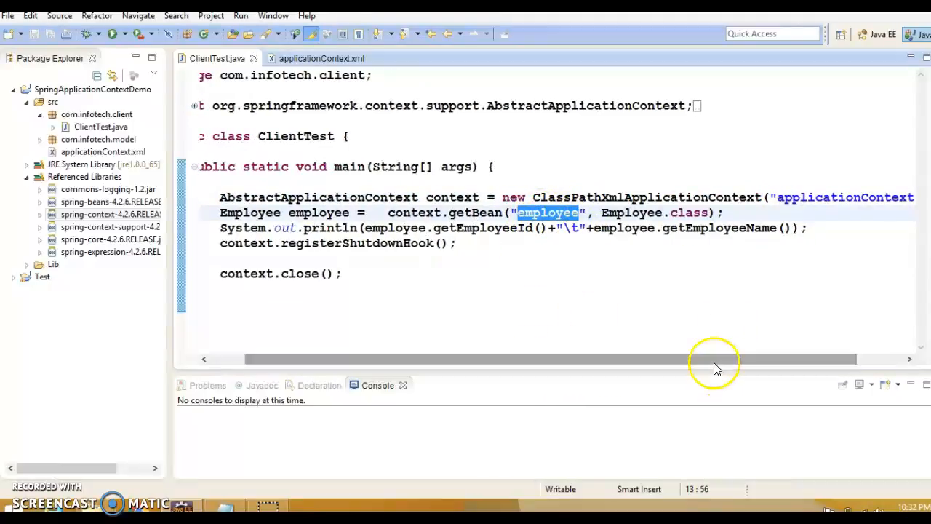
pyautogui.moveTo(715, 360); pyautogui.dragTo(760, 360)
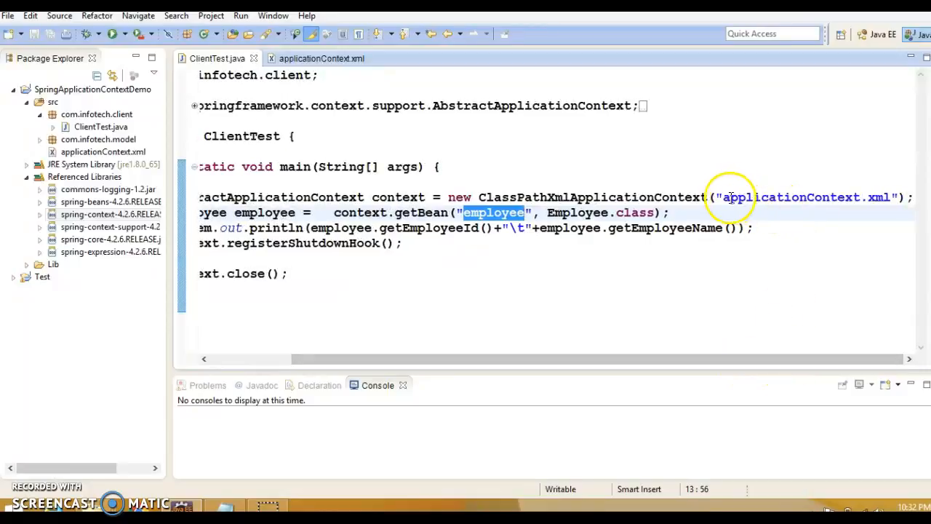
pyautogui.moveTo(724, 197); pyautogui.dragTo(886, 199)
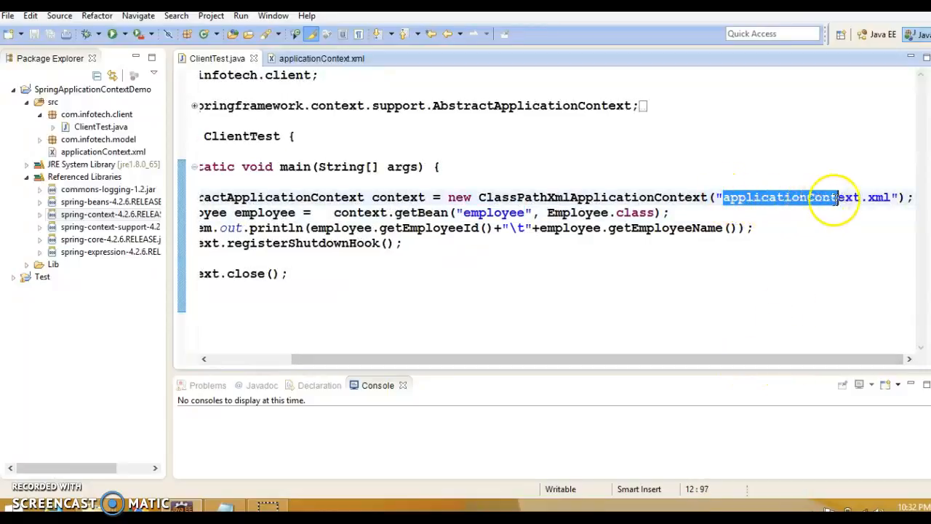
pyautogui.moveTo(735, 361); pyautogui.dragTo(509, 360)
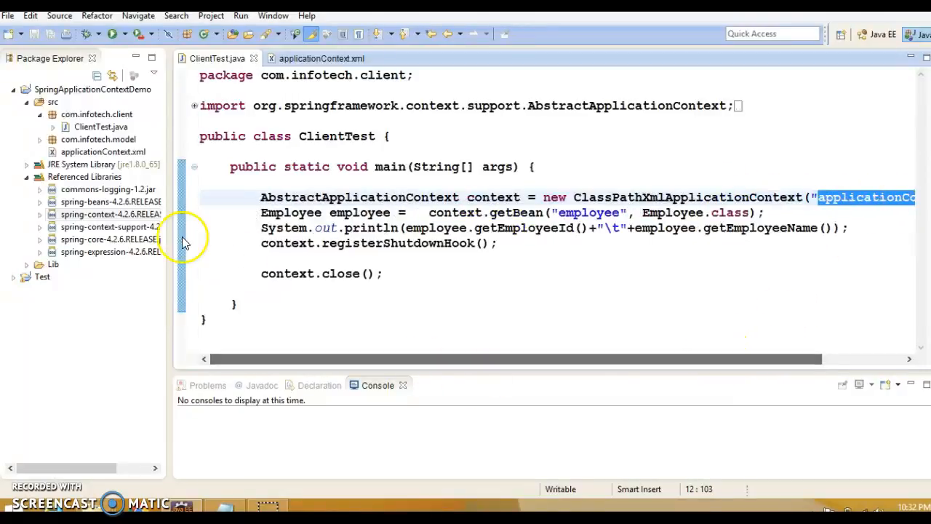
pyautogui.doubleClick(102, 151)
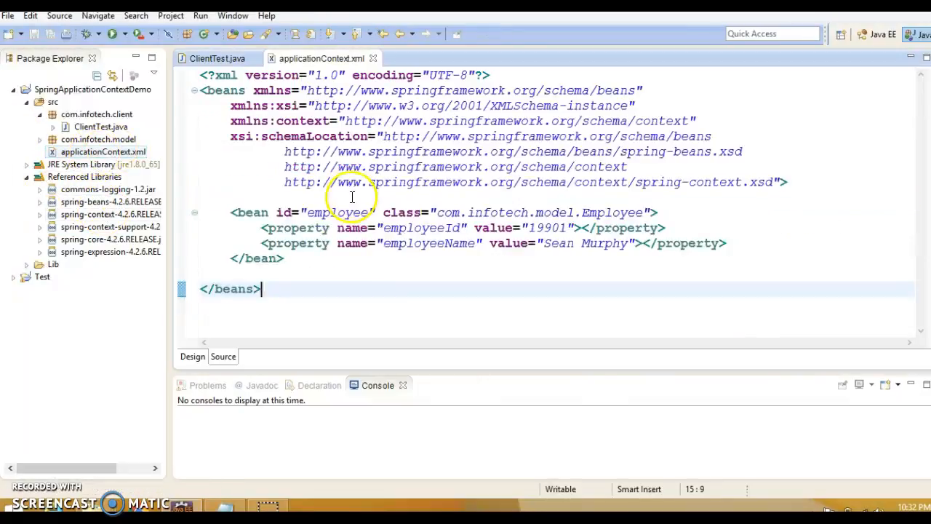
pyautogui.moveTo(230, 212); pyautogui.dragTo(295, 271)
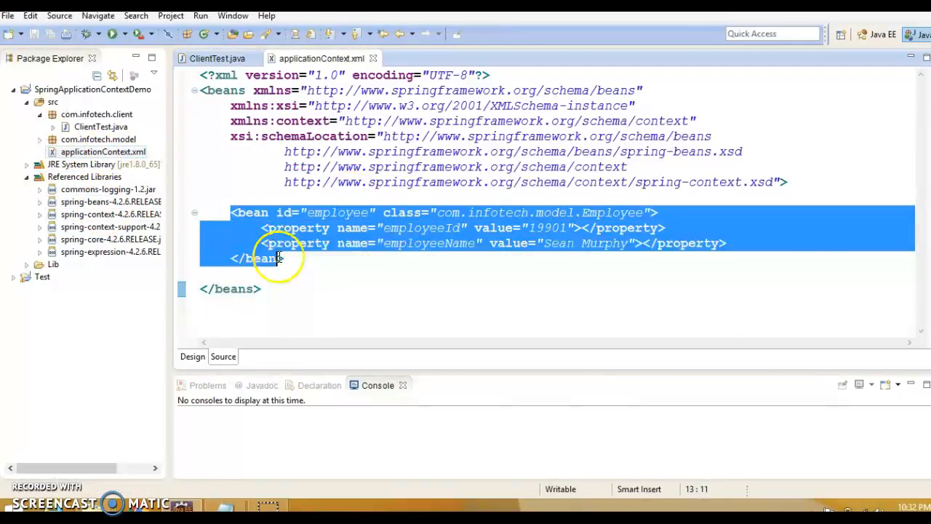
pyautogui.doubleClick(337, 213)
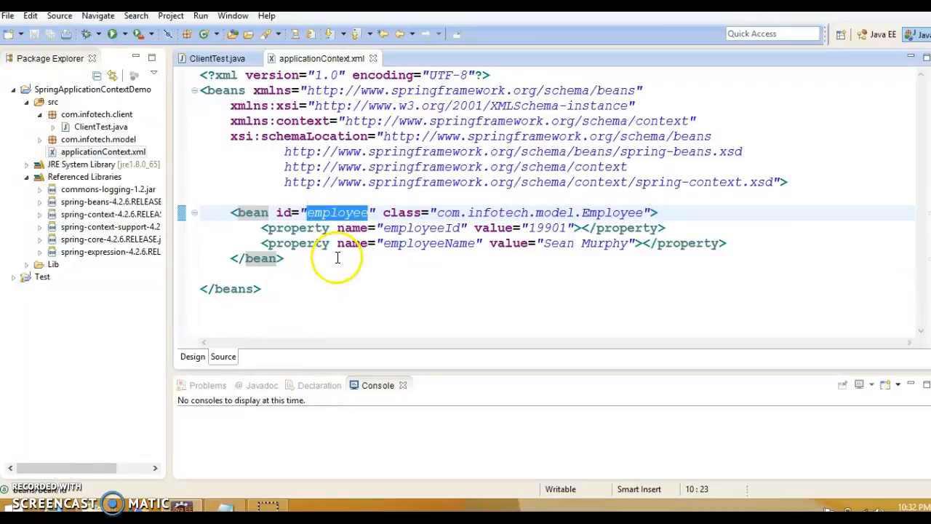
pyautogui.click(217, 58)
pyautogui.doubleClick(588, 212)
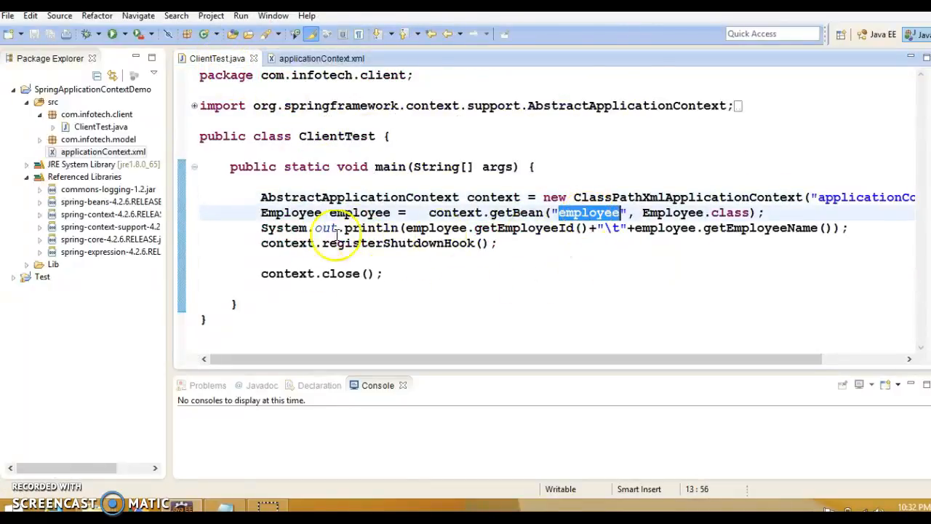
pyautogui.moveTo(262, 228); pyautogui.dragTo(843, 230)
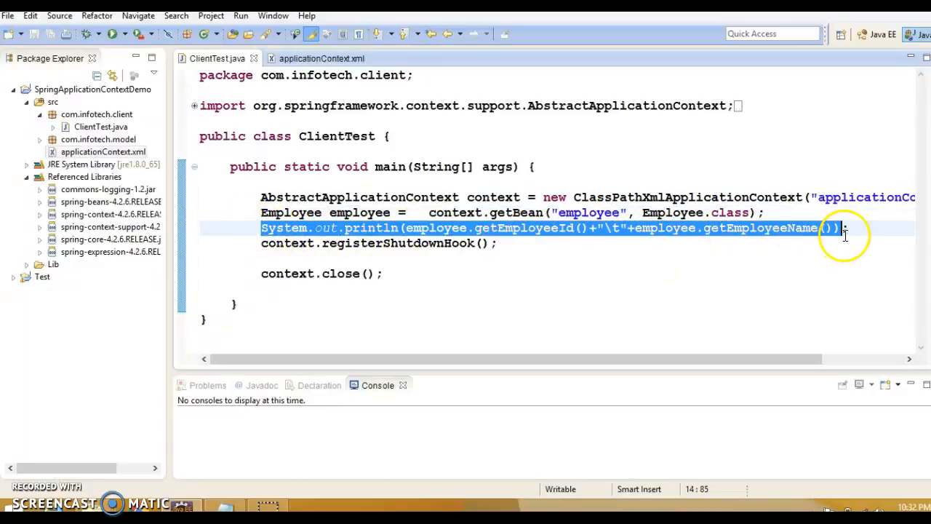
# Step: Run ClientTest as a Java Application and enlarge the Console to see its output
pyautogui.rightClick(550, 274)
pyautogui.moveTo(583, 383)
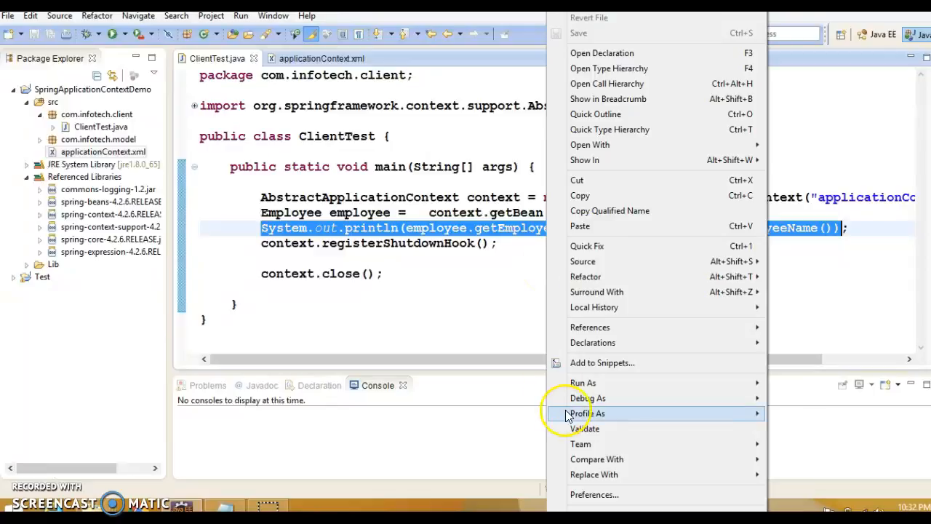
pyautogui.click(458, 383)
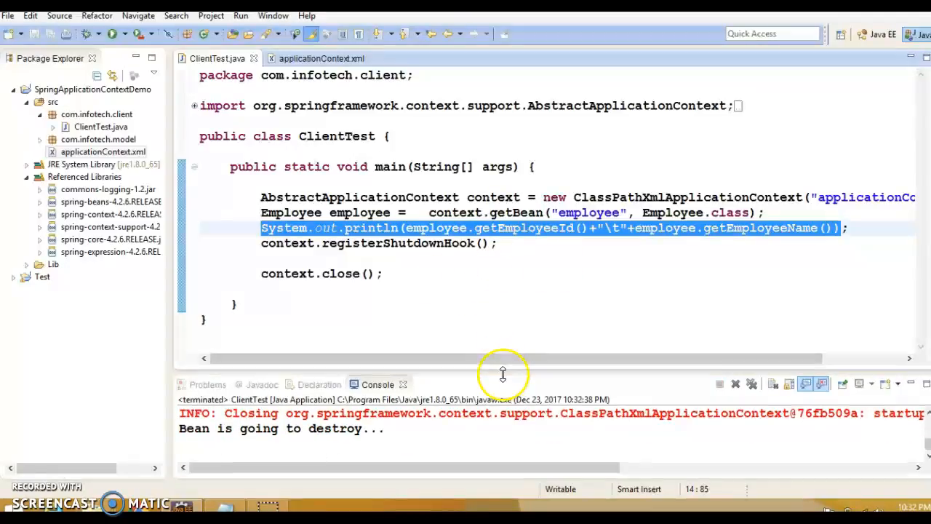
pyautogui.moveTo(503, 373); pyautogui.dragTo(500, 341)
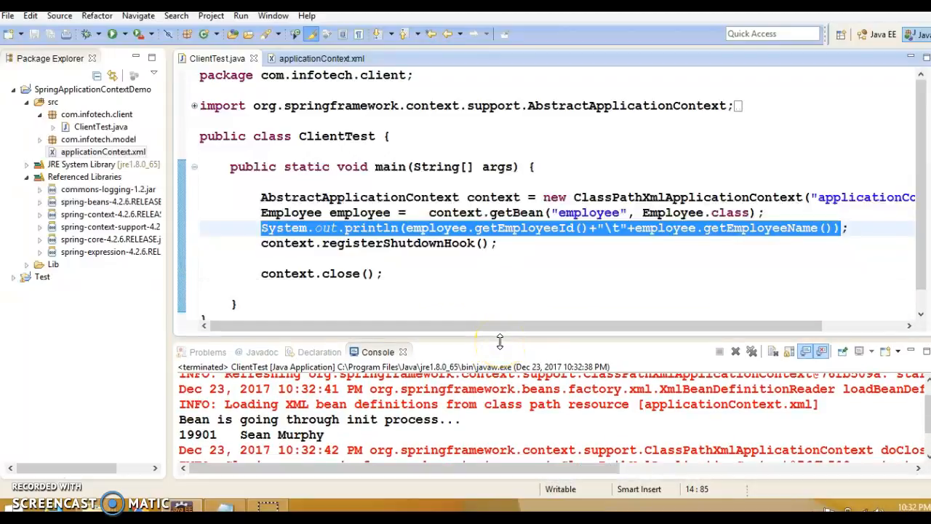
pyautogui.keyDown('ctrl'); pyautogui.click(676, 197); pyautogui.keyUp('ctrl')
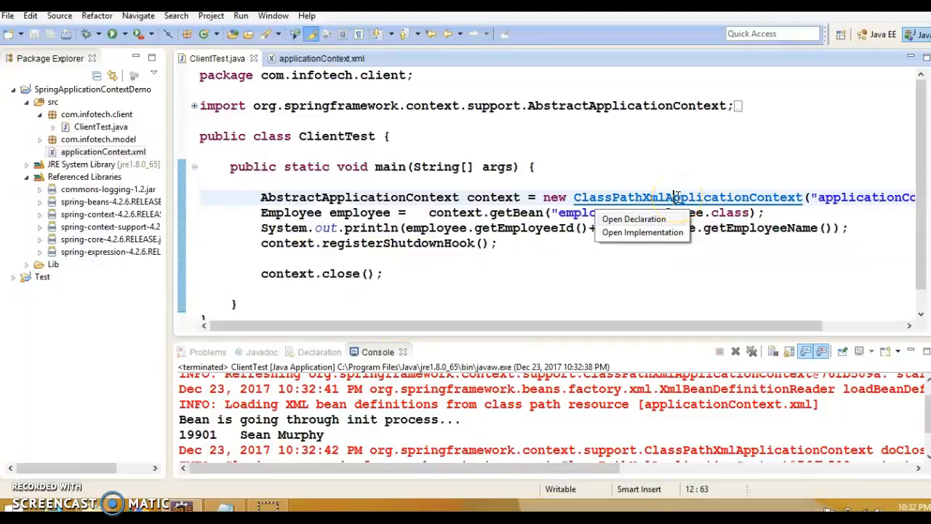
pyautogui.keyDown('ctrl'); pyautogui.click(675, 196); pyautogui.keyUp('ctrl')
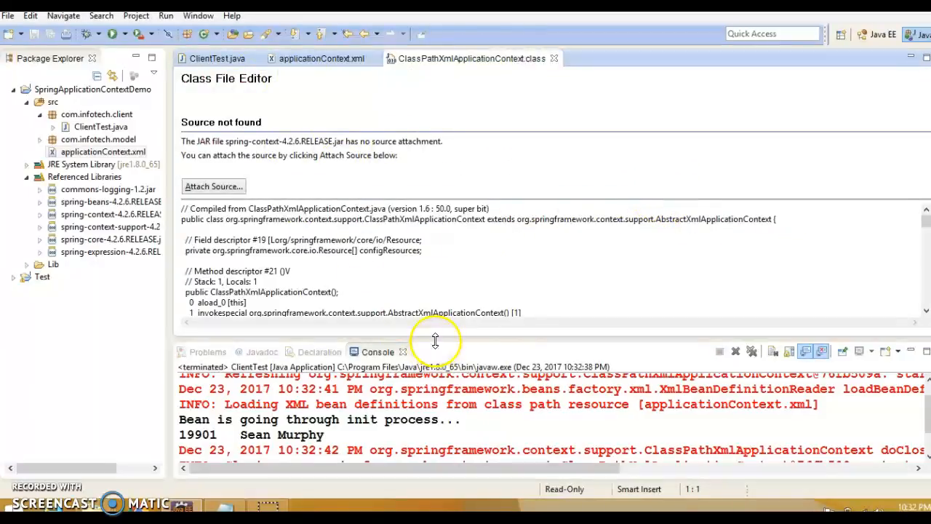
pyautogui.moveTo(434, 339); pyautogui.dragTo(434, 402)
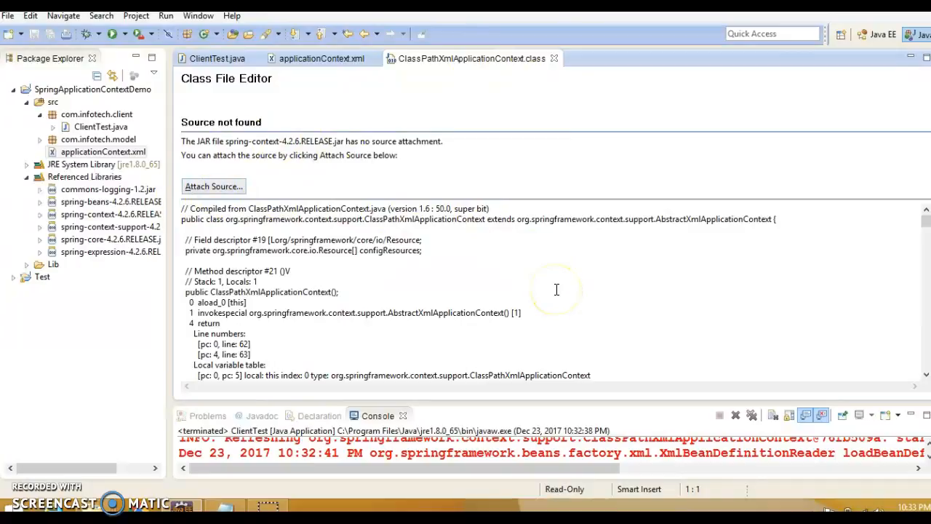
pyautogui.click(538, 58)
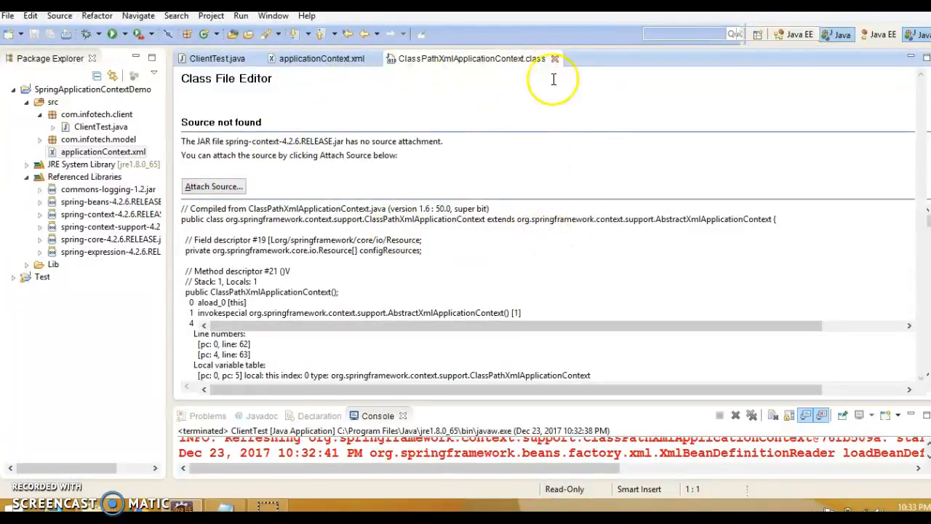
pyautogui.click(555, 59)
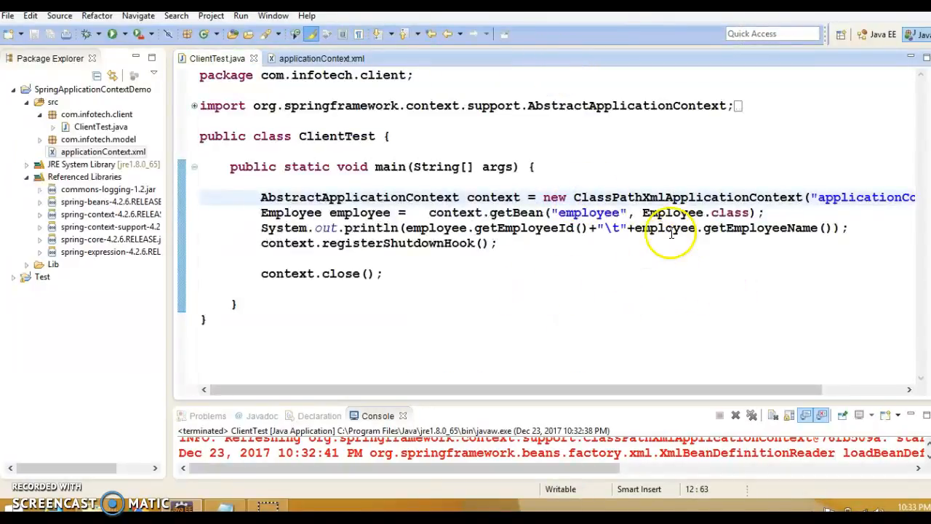
# Step: Navigate from Employee to the JDK Integer declaration, then return to ClientTest.java
pyautogui.click(664, 213)
pyautogui.keyDown('ctrl'); pyautogui.click(663, 214); pyautogui.keyUp('ctrl')
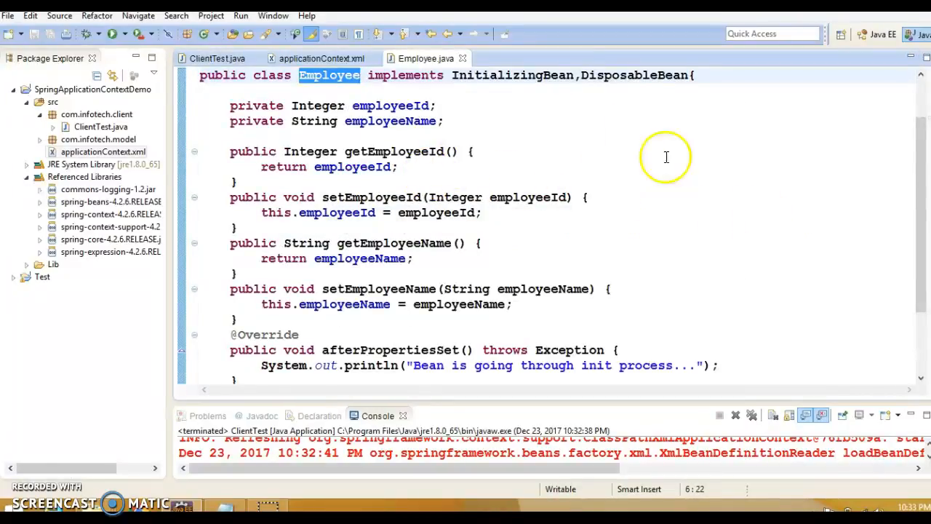
pyautogui.keyDown('ctrl'); pyautogui.click(316, 107); pyautogui.keyUp('ctrl')
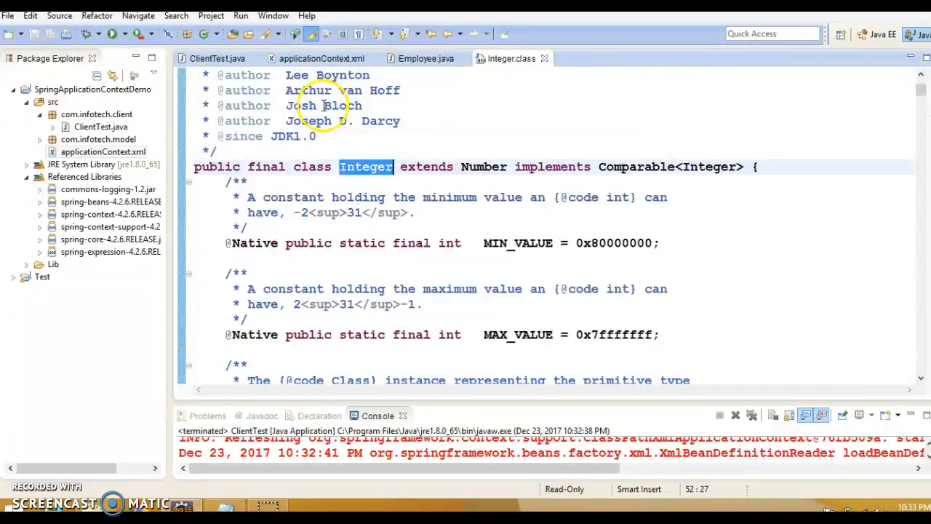
pyautogui.click(545, 59)
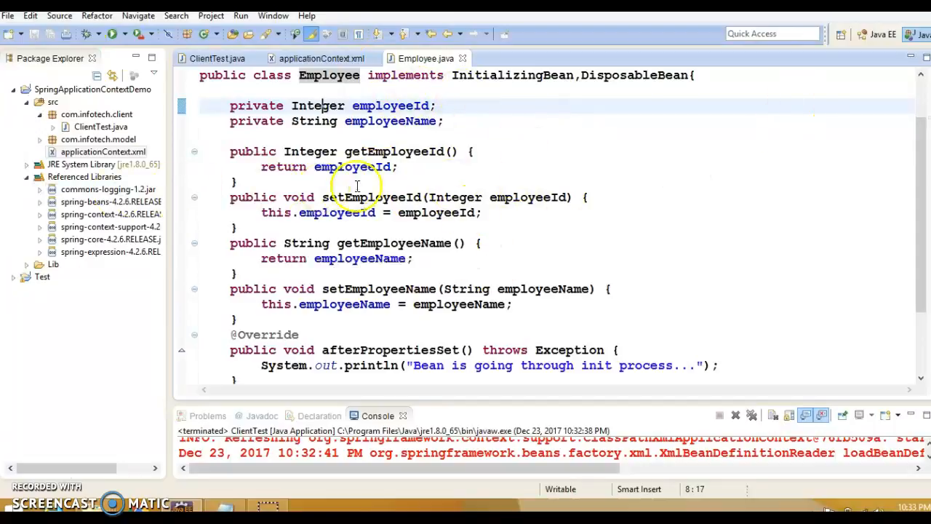
pyautogui.click(193, 60)
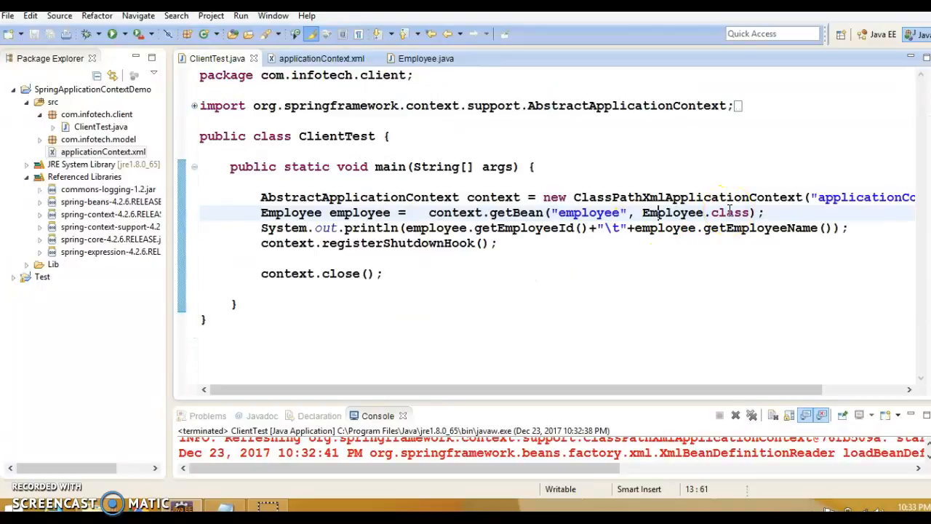
pyautogui.moveTo(677, 198)
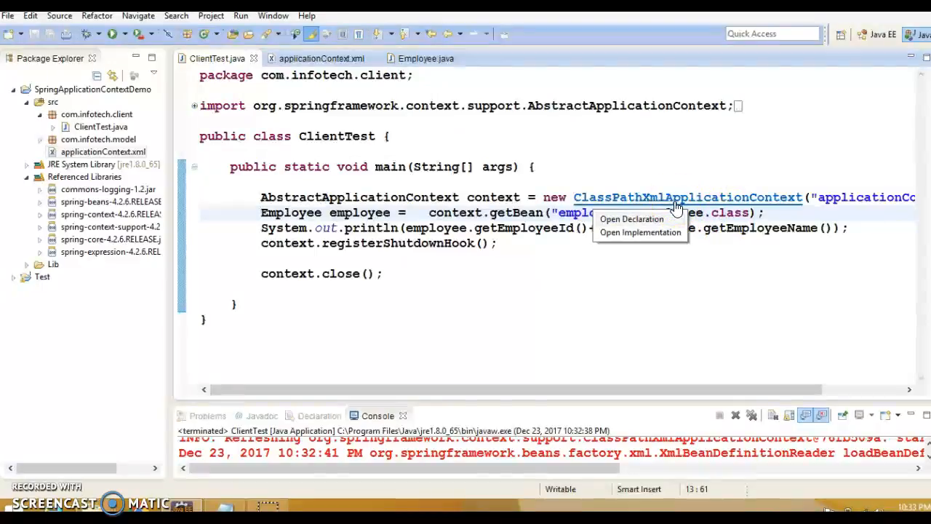
pyautogui.keyDown('ctrl'); pyautogui.click(676, 200); pyautogui.keyUp('ctrl')
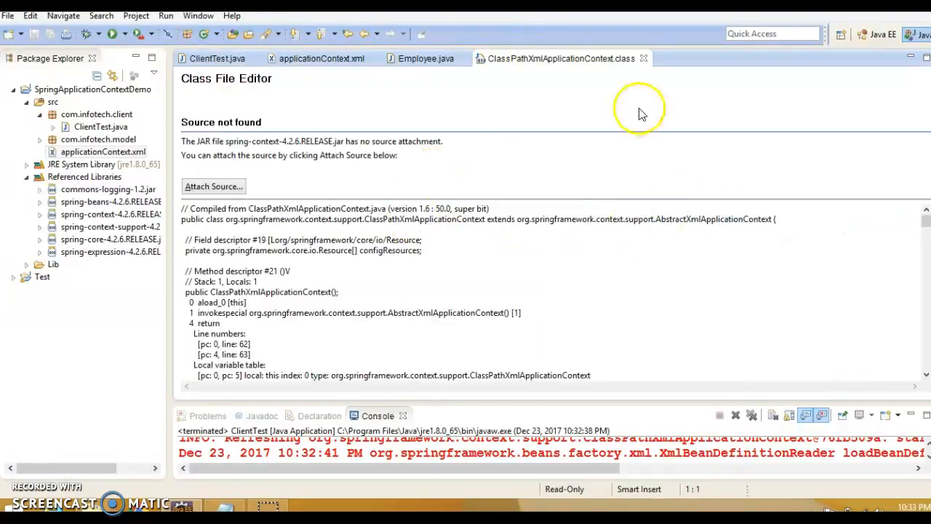
pyautogui.click(643, 59)
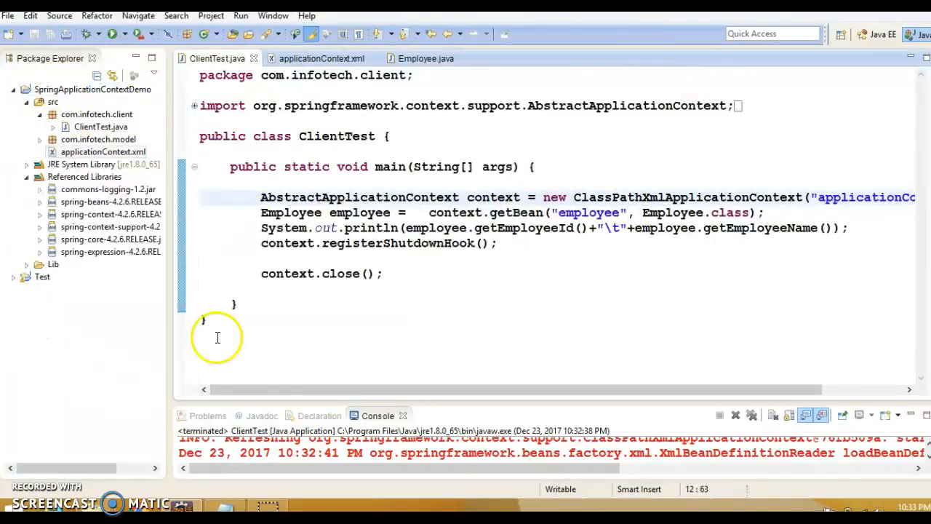
pyautogui.click(464, 58)
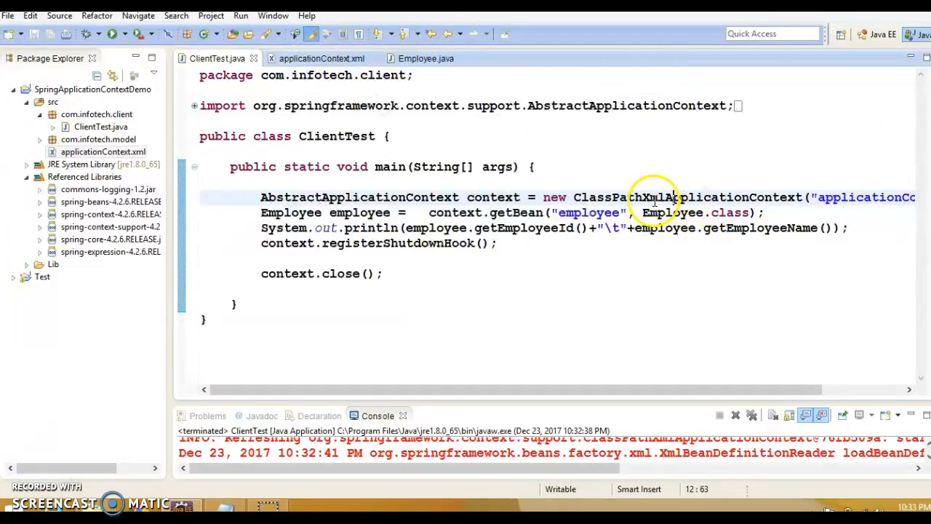
# Step: Search the Eclipse Marketplace for 'jad' and start installing Enhanced Class Decompiler
pyautogui.click(307, 16)
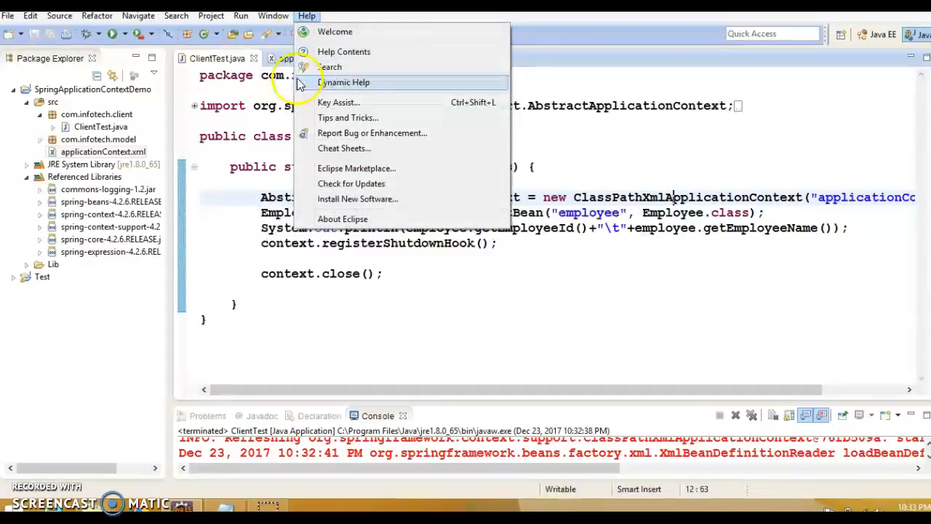
pyautogui.click(365, 168)
pyautogui.write('jad')
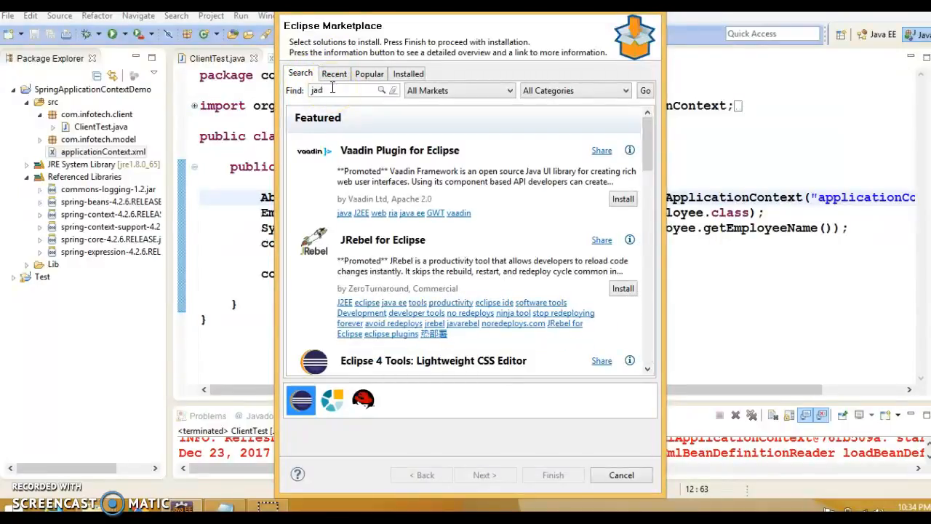
pyautogui.click(381, 90)
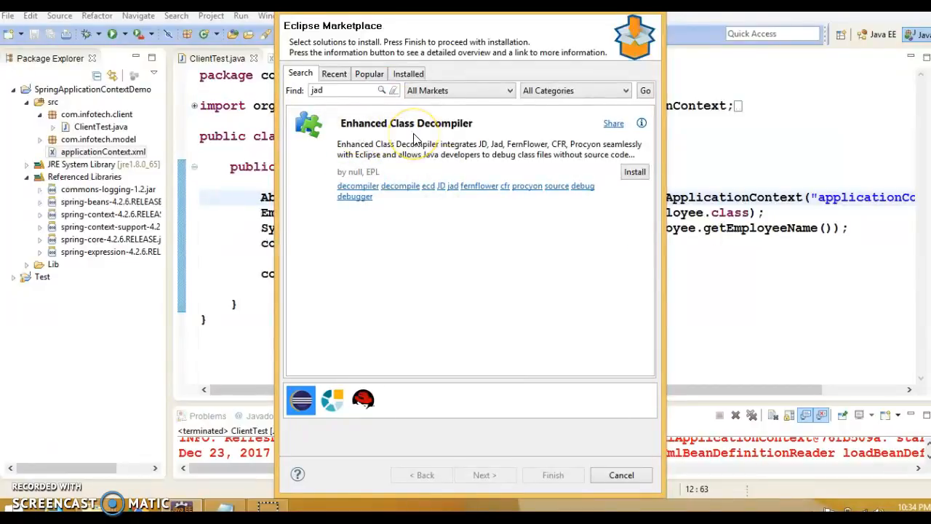
pyautogui.click(635, 173)
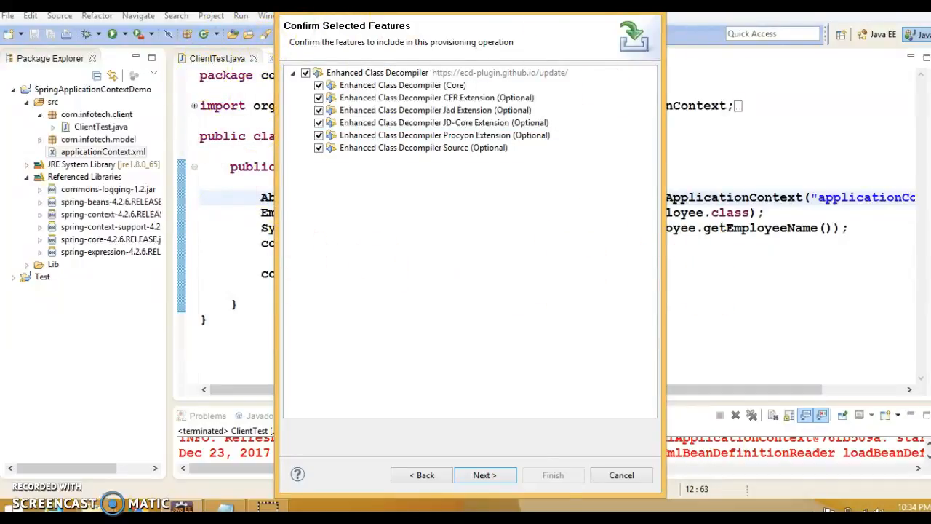
# Step: Accept the license agreement terms and finish the install wizard
pyautogui.click(484, 476)
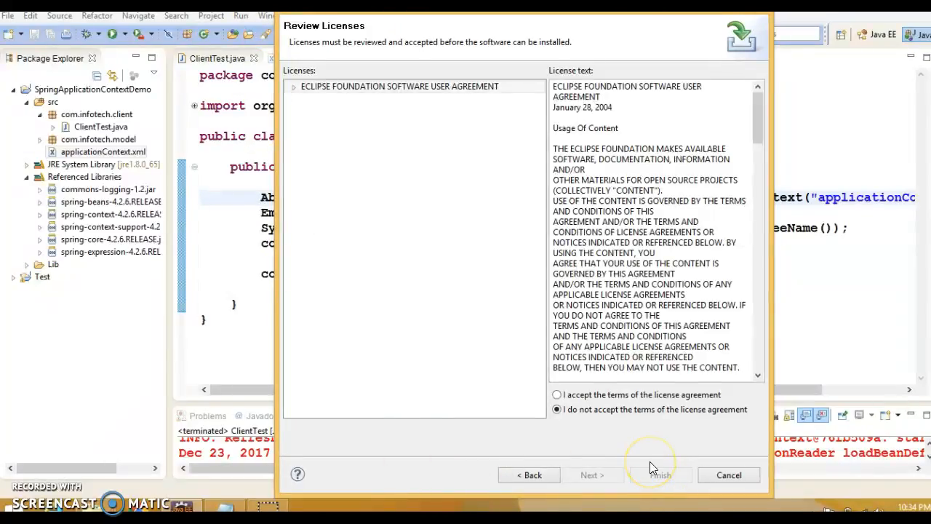
pyautogui.moveTo(587, 15); pyautogui.dragTo(587, 45)
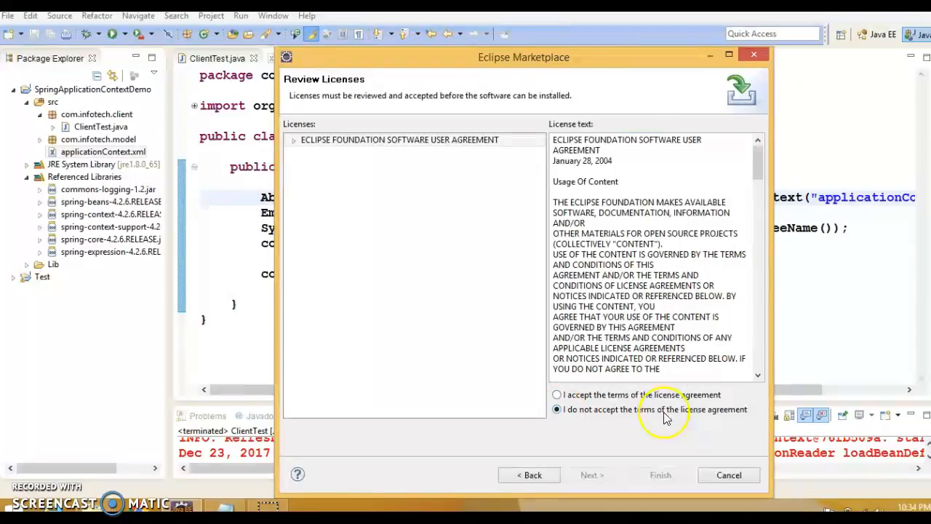
pyautogui.click(557, 395)
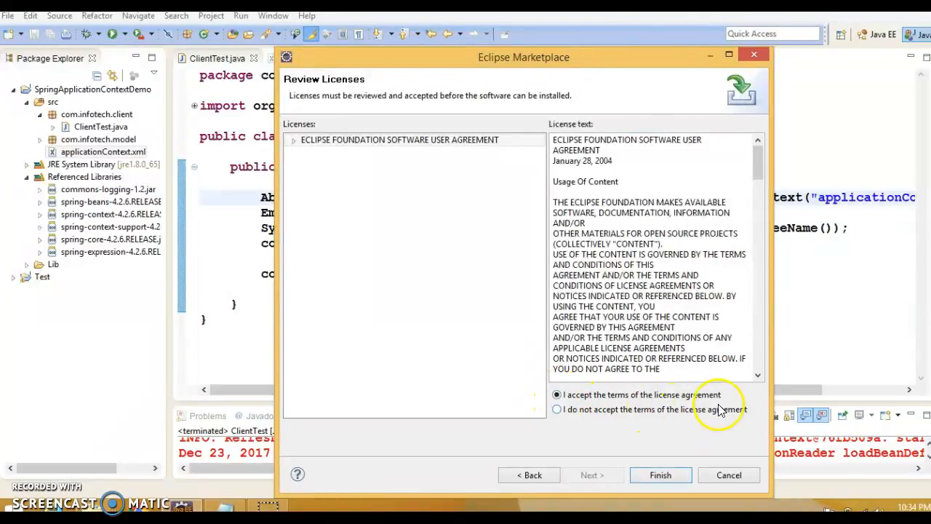
pyautogui.click(654, 475)
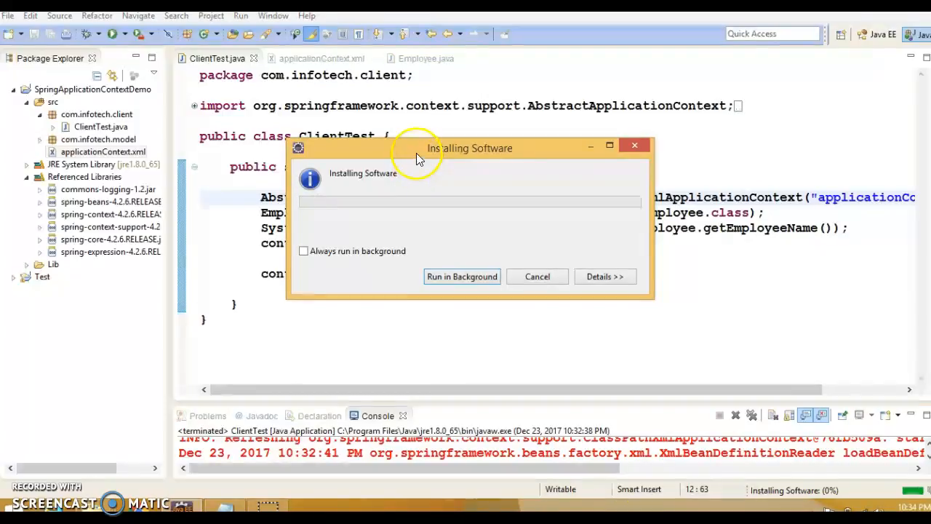
# Step: Confirm installing the unsigned content and restart Eclipse so the decompiler takes effect
pyautogui.moveTo(416, 153); pyautogui.dragTo(407, 110)
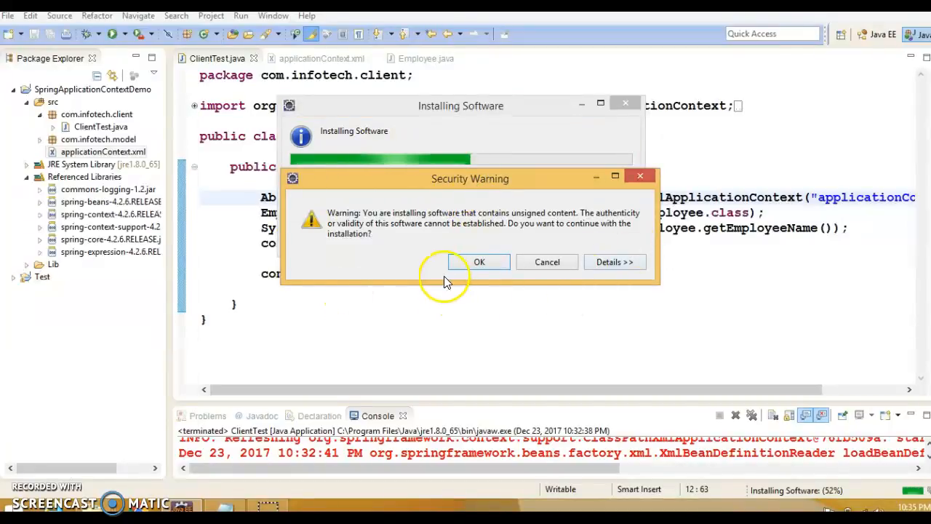
pyautogui.click(474, 262)
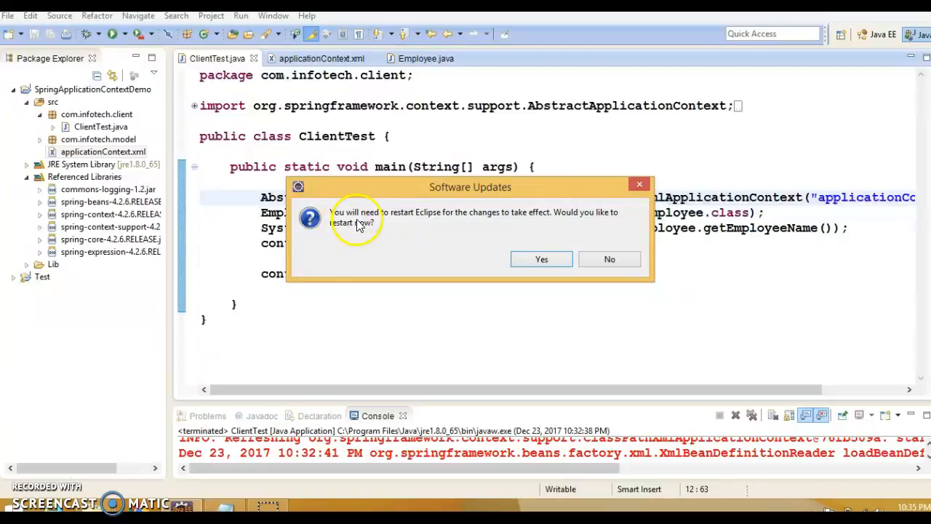
pyautogui.click(542, 259)
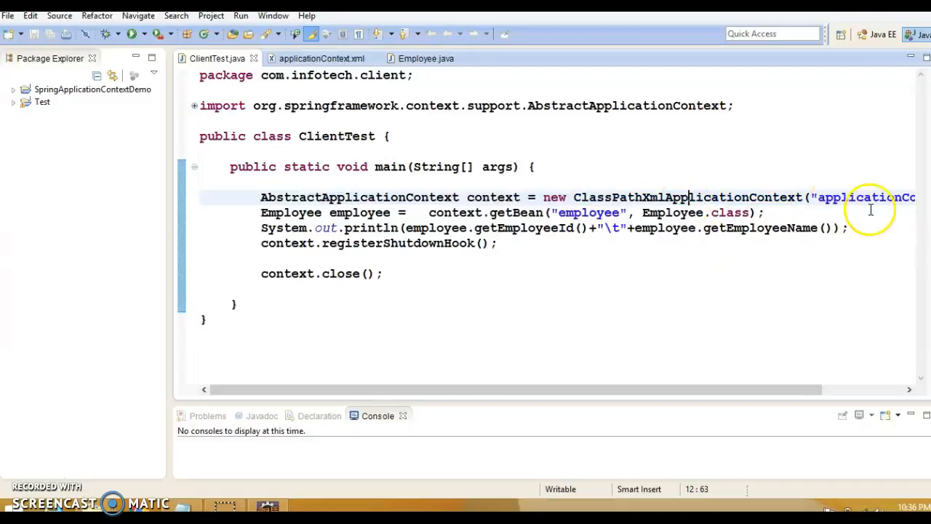
pyautogui.keyDown('ctrl'); pyautogui.click(673, 197); pyautogui.keyUp('ctrl')
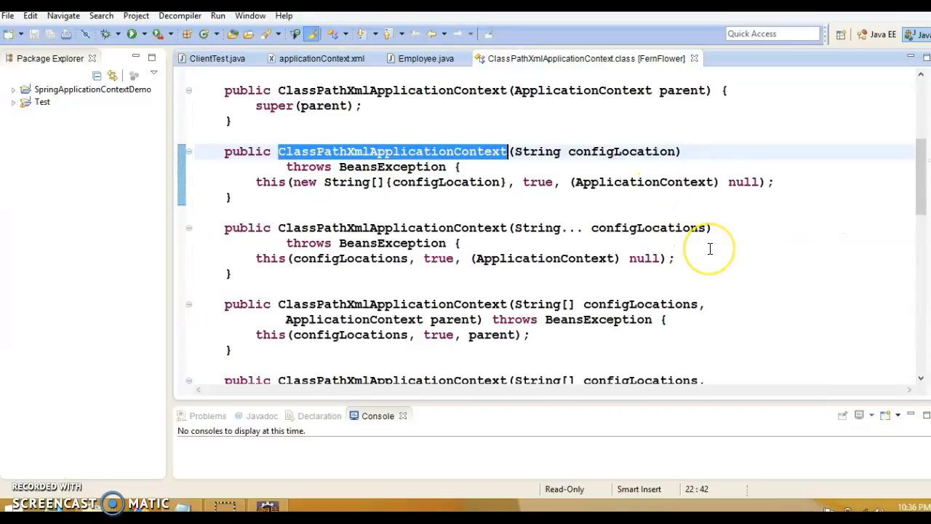
pyautogui.moveTo(921, 181)
pyautogui.mouseDown()
pyautogui.moveTo(916, 125)
pyautogui.moveTo(913, 193)
pyautogui.moveTo(913, 167)
pyautogui.mouseUp()
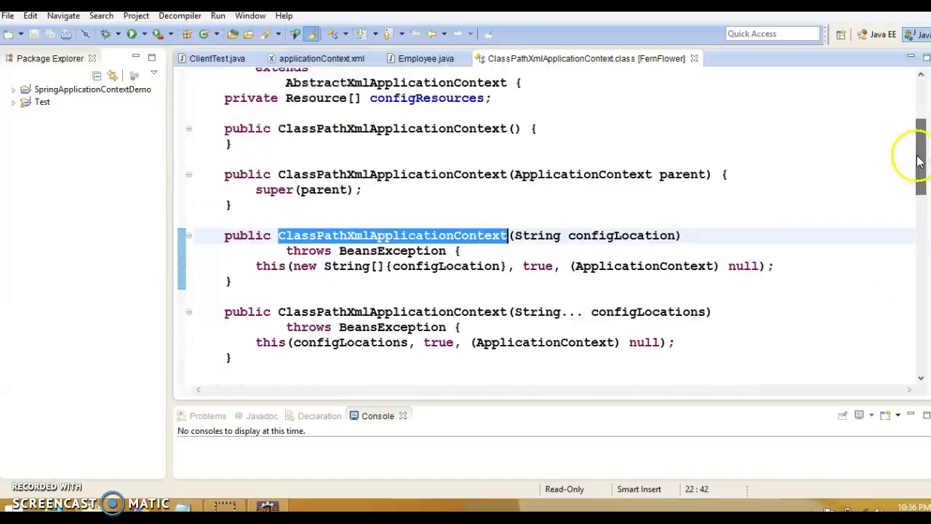
pyautogui.click(695, 59)
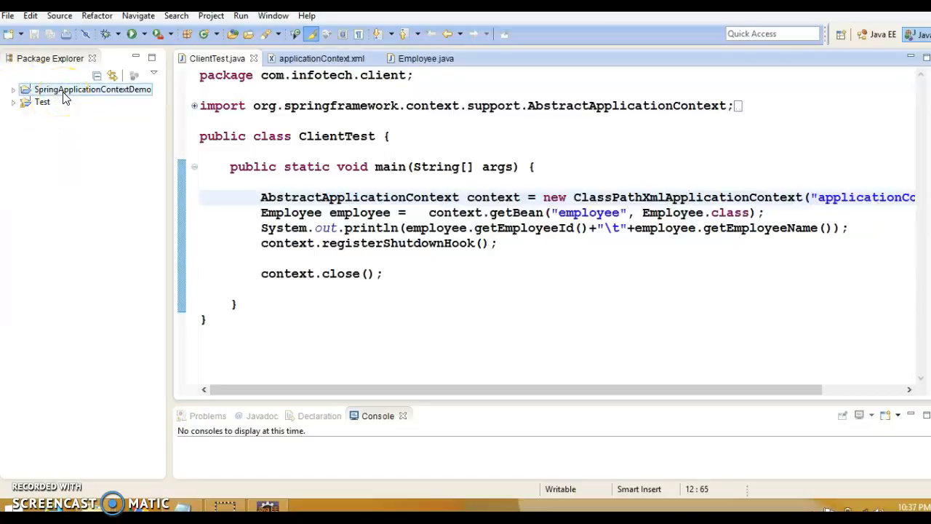
pyautogui.click(612, 269)
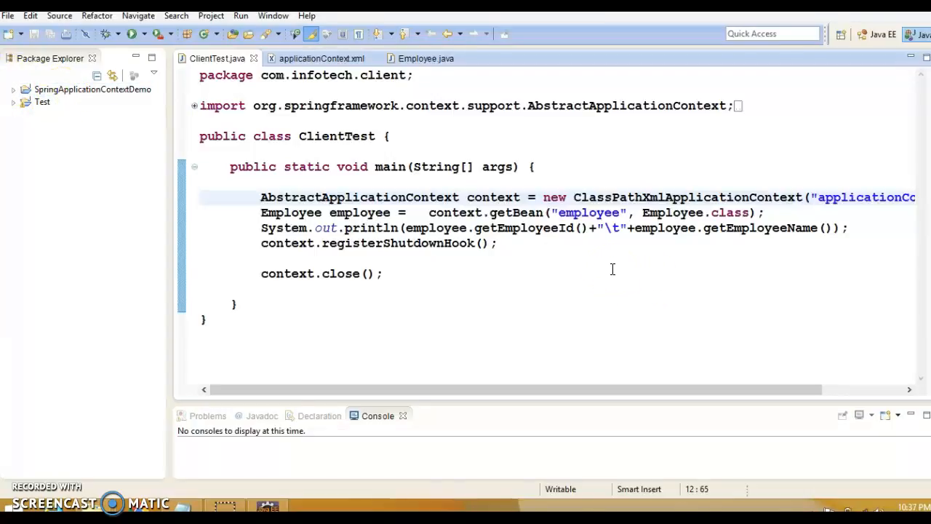
pyautogui.click(754, 289)
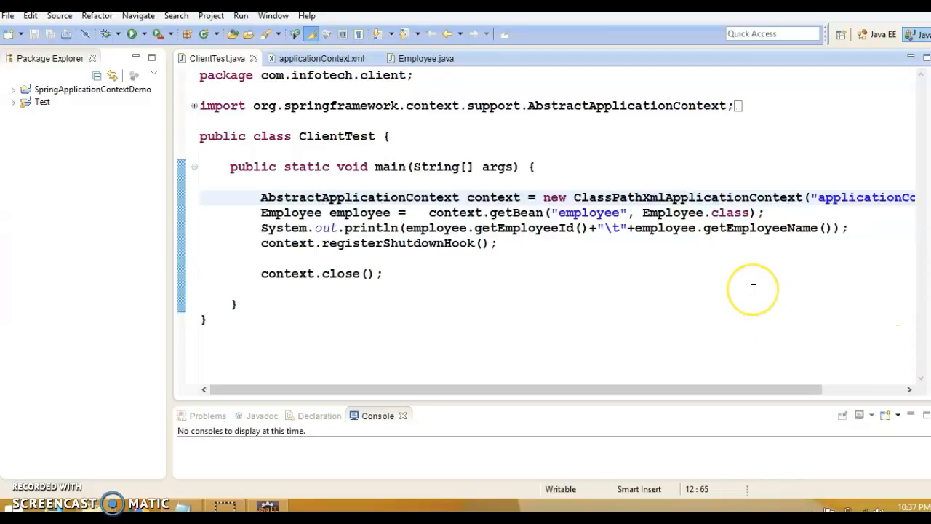